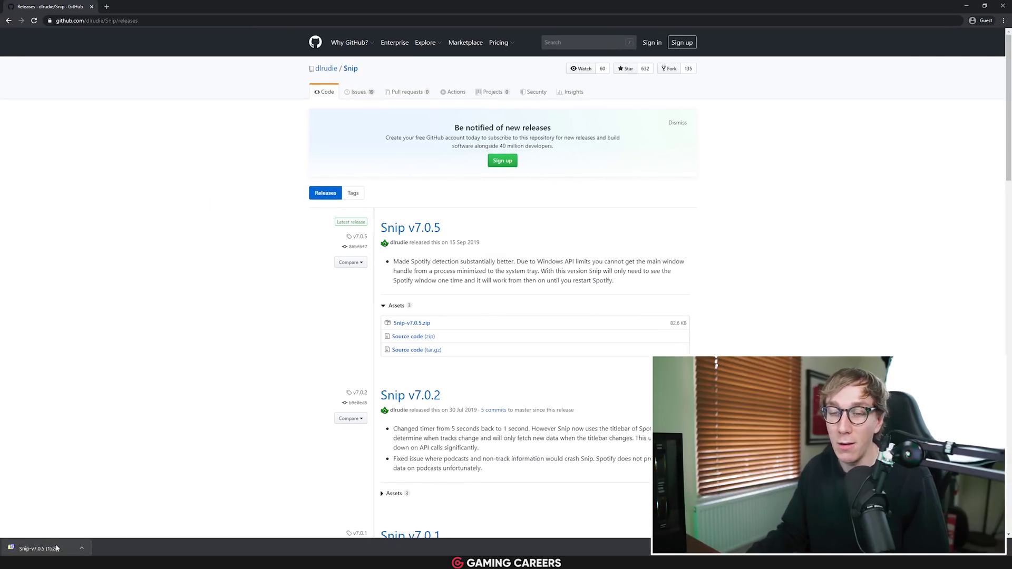
Step: Open the downloaded Snip-v7.0.5.zip archive
left_click(57, 549)
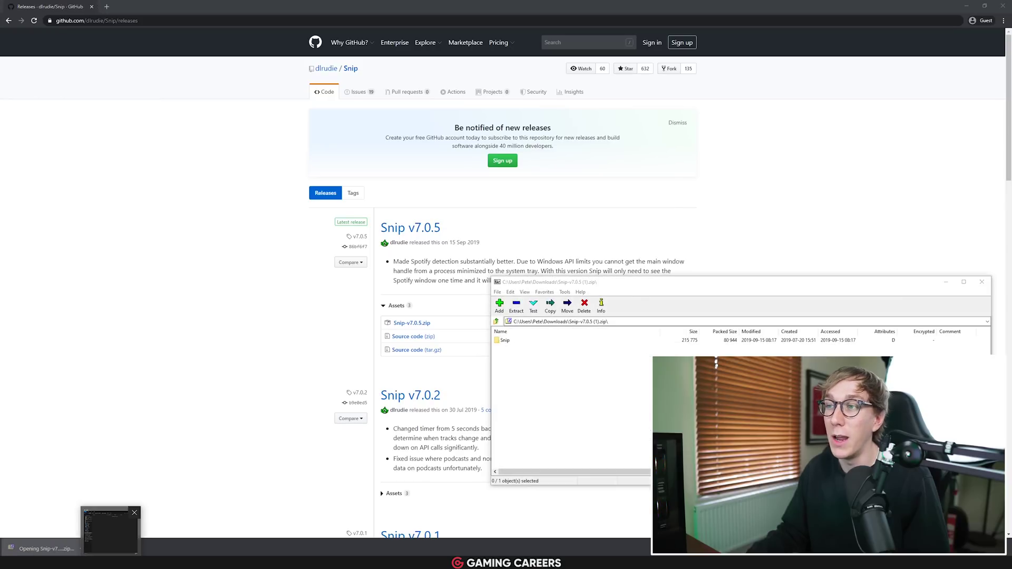
Step: Extract all Snip files into Stream Assets\Music\Snip and launch Snip.exe
left_click(110, 530)
left_click_drag(556, 287, 257, 322)
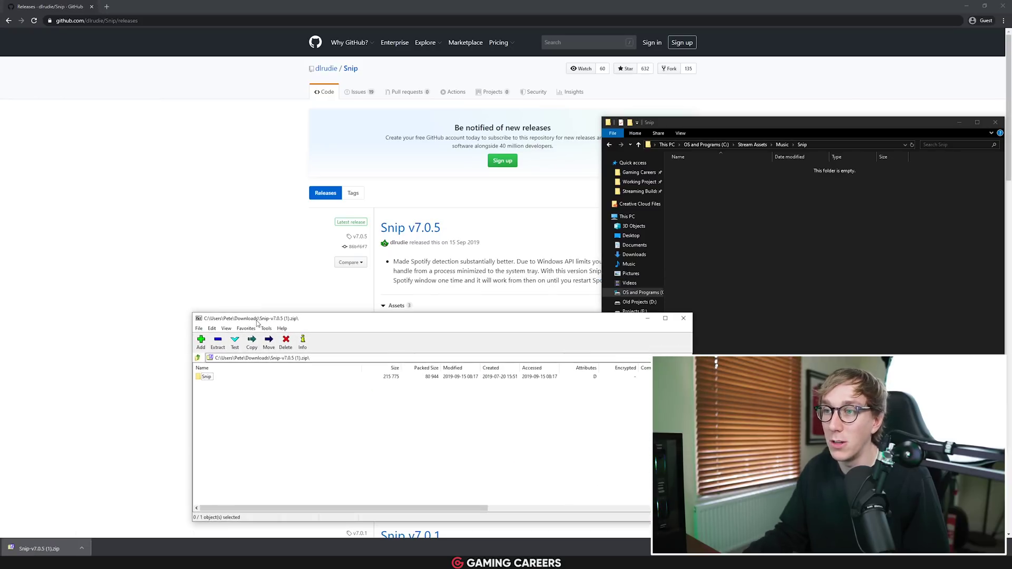
double_click(207, 376)
key("ctrl+a")
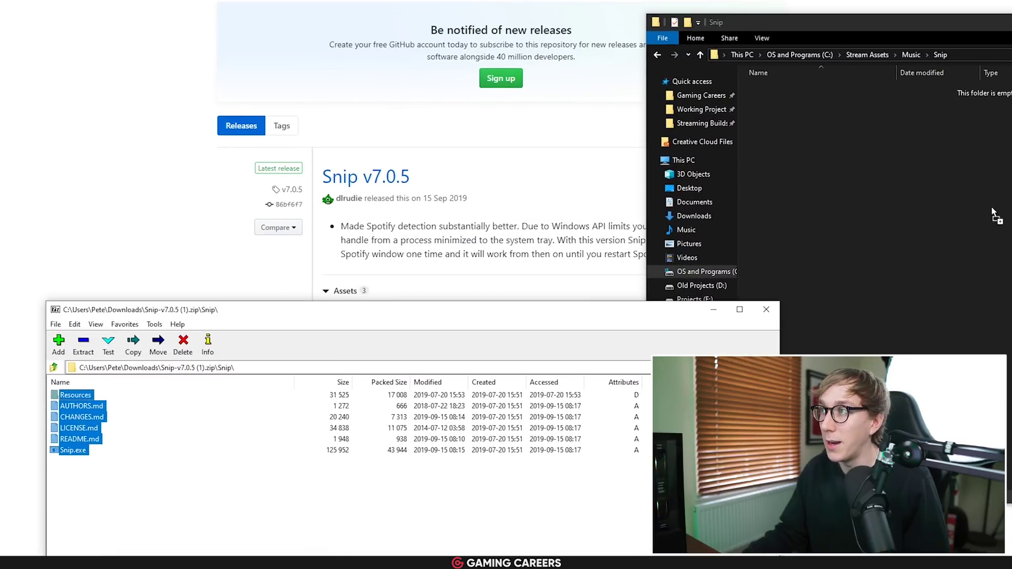
left_click_drag(995, 213, 840, 284)
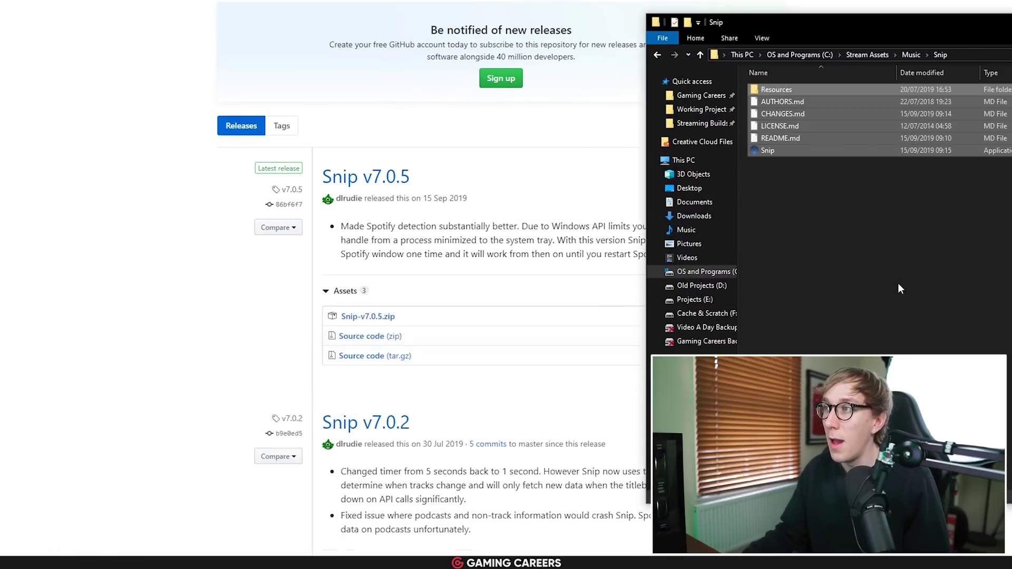
left_click(771, 152)
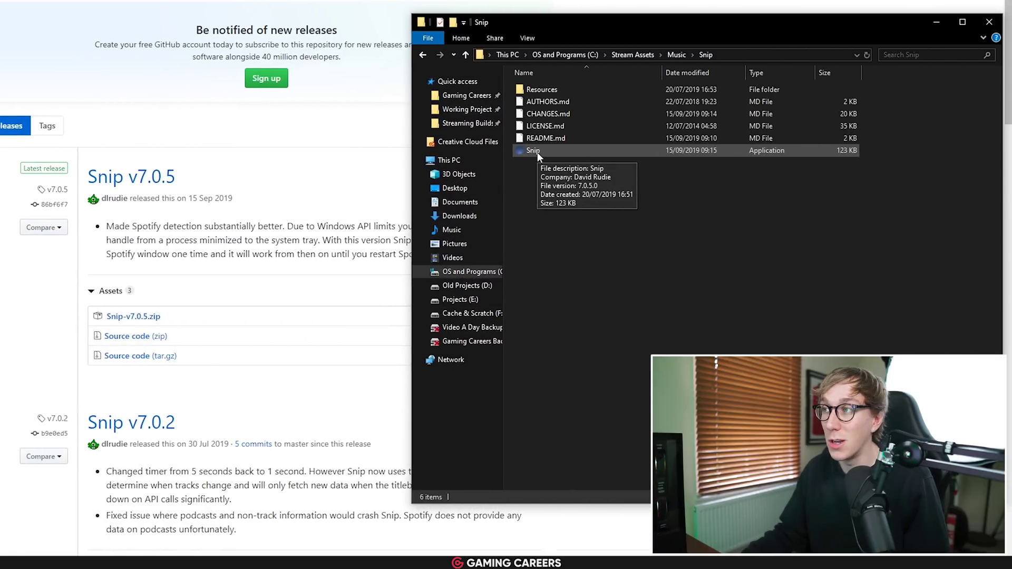
double_click(537, 151)
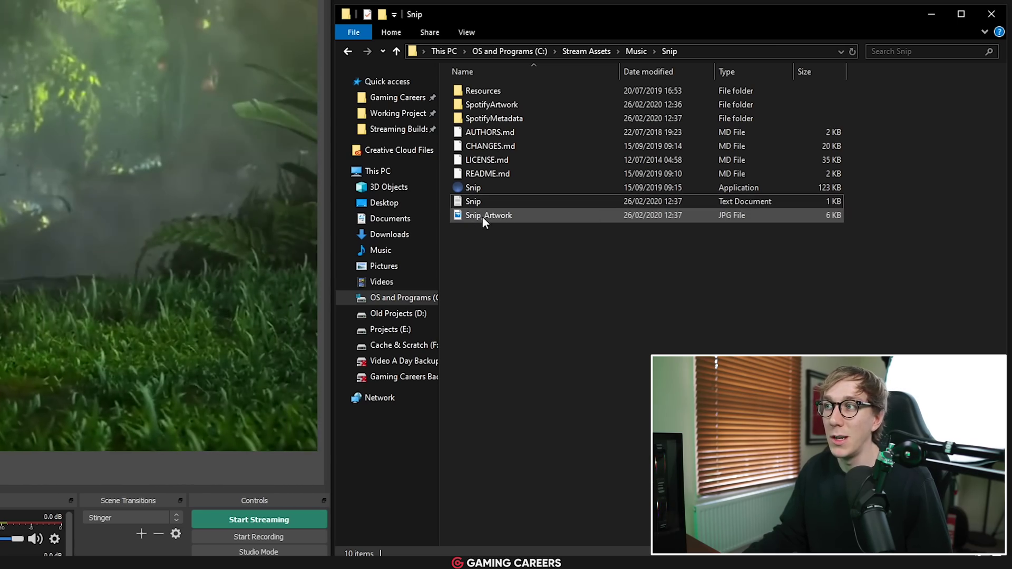
Step: Add Snip.txt as a text source in Game Scene and move it near the centre
left_click(474, 201)
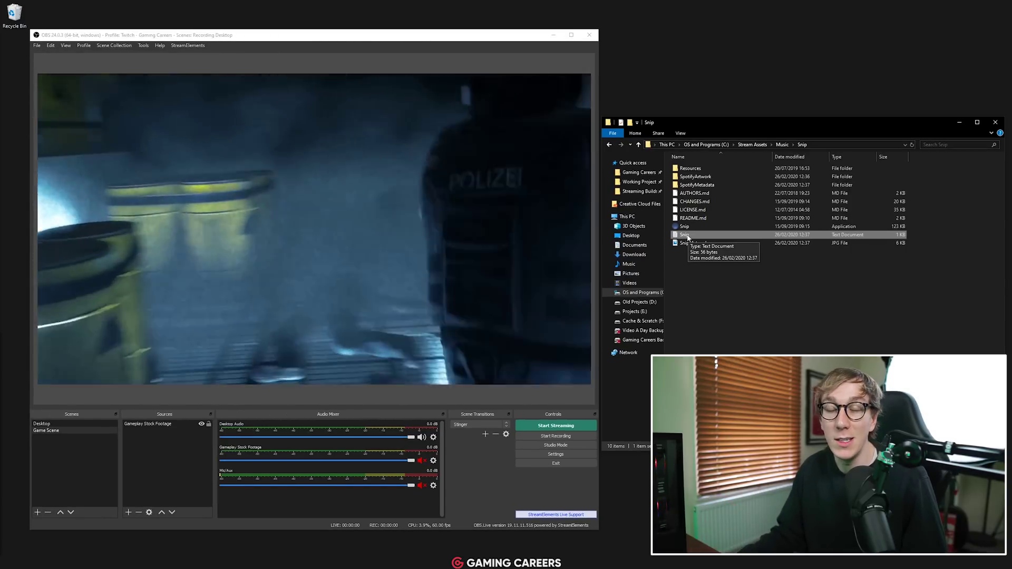
left_click_drag(688, 237, 343, 198)
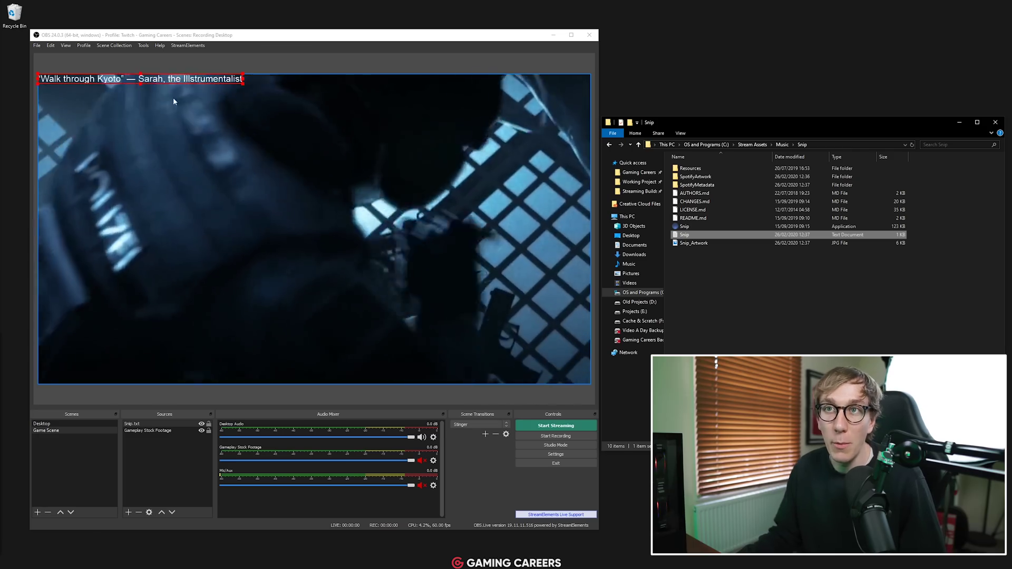
left_click_drag(177, 81, 323, 299)
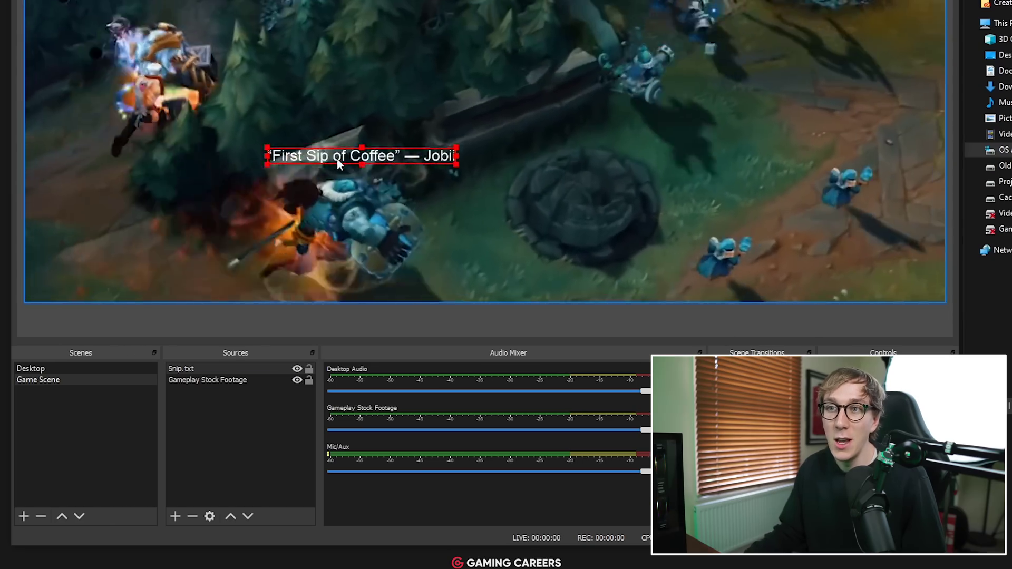
left_click_drag(337, 158, 397, 207)
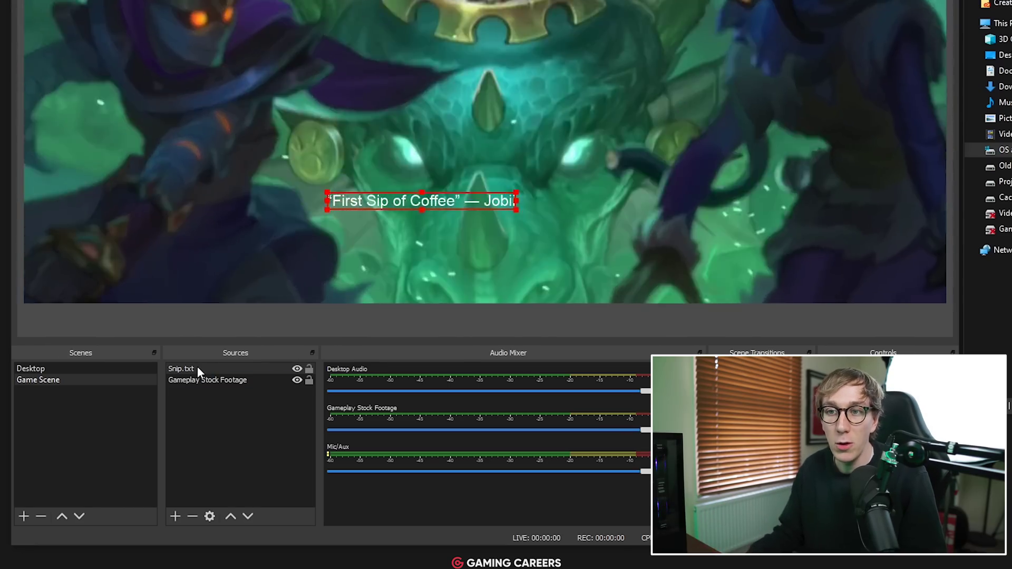
Step: Change the Snip.txt font to Montserrat SemiBold and shift the text lower and right
right_click(197, 369)
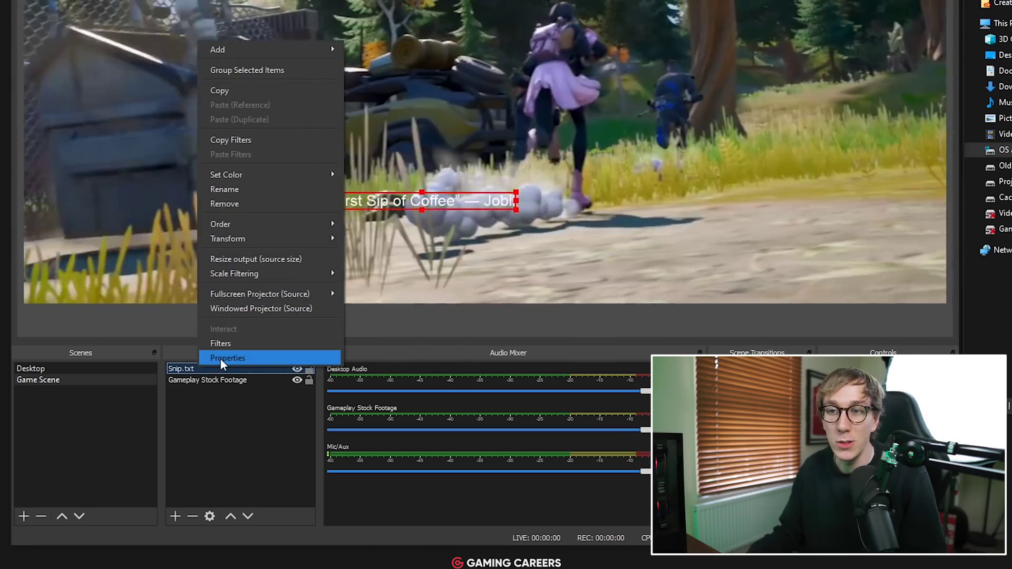
left_click(221, 358)
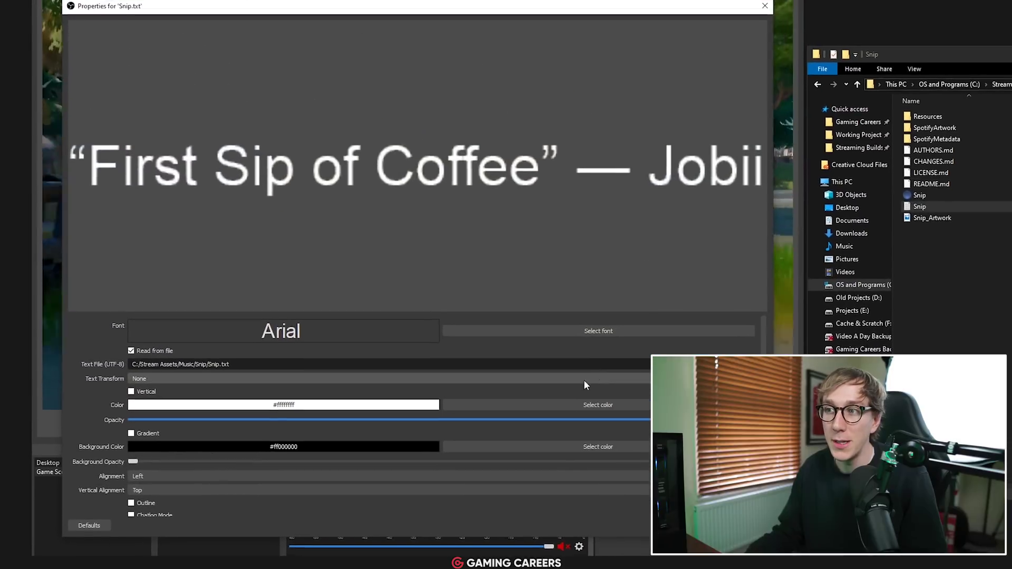
left_click(546, 341)
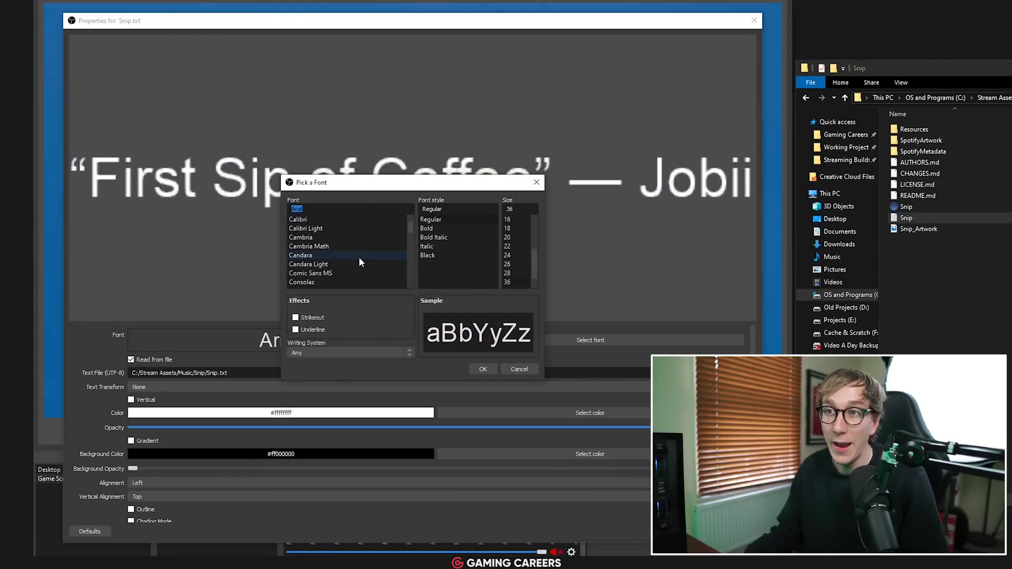
scroll(360, 262, "down", 10)
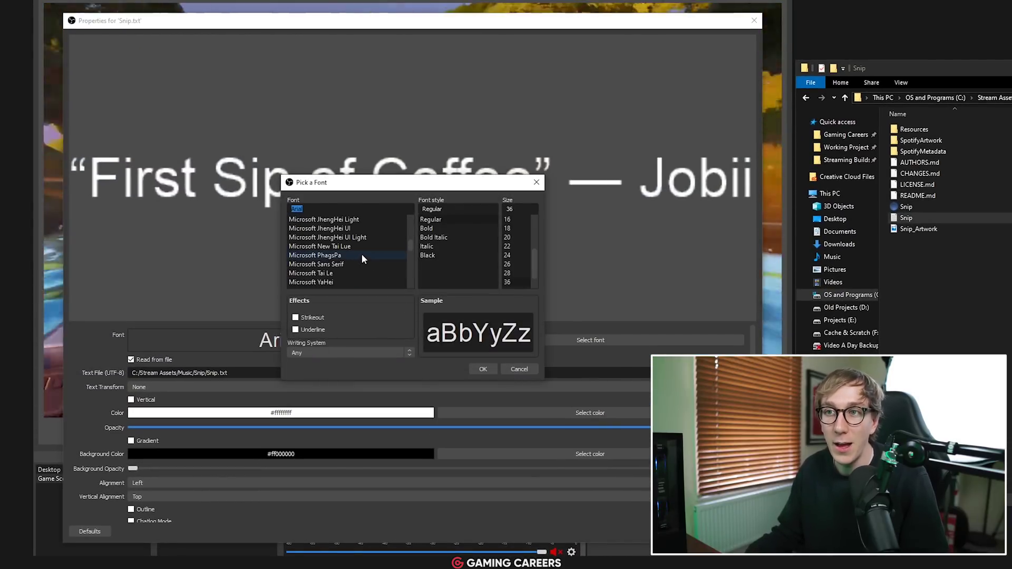
scroll(362, 254, "down", 8)
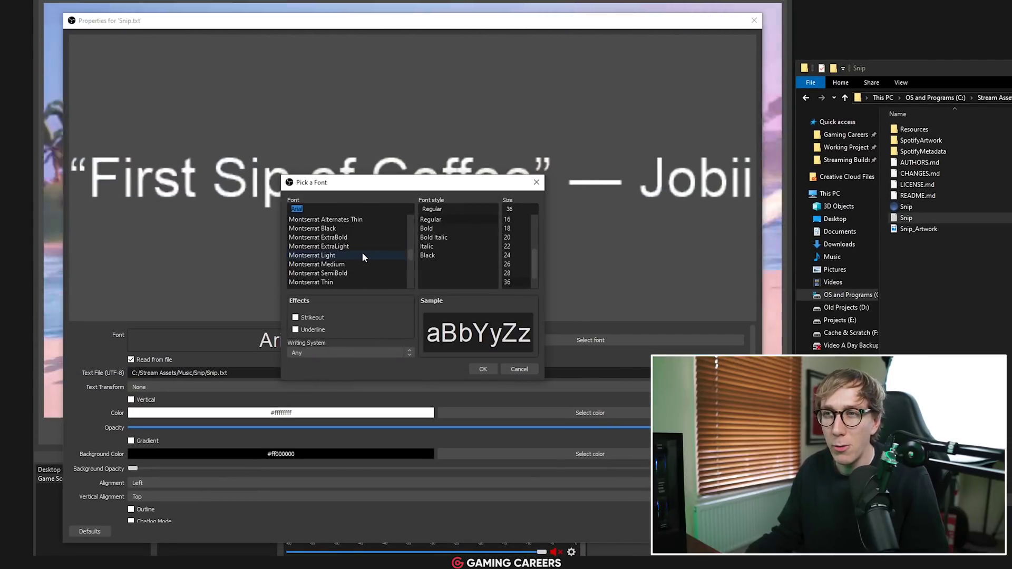
left_click(345, 273)
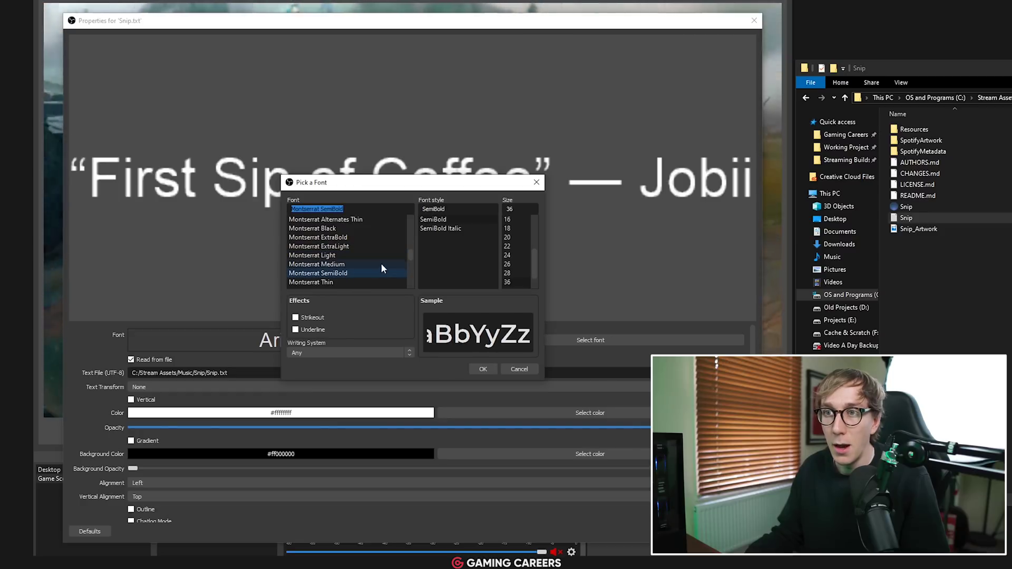
left_click(483, 369)
key("Return")
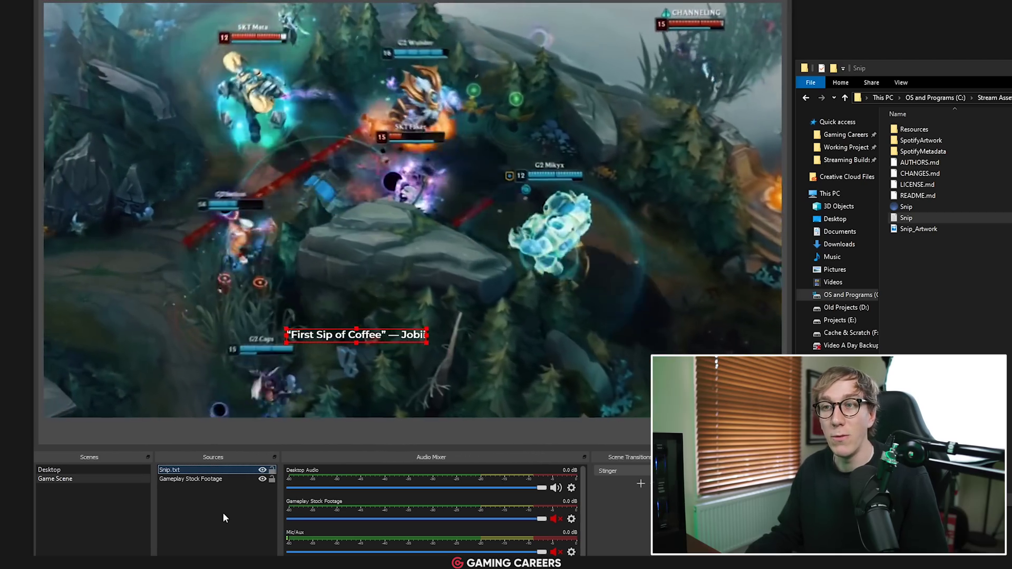
left_click_drag(365, 336, 404, 353)
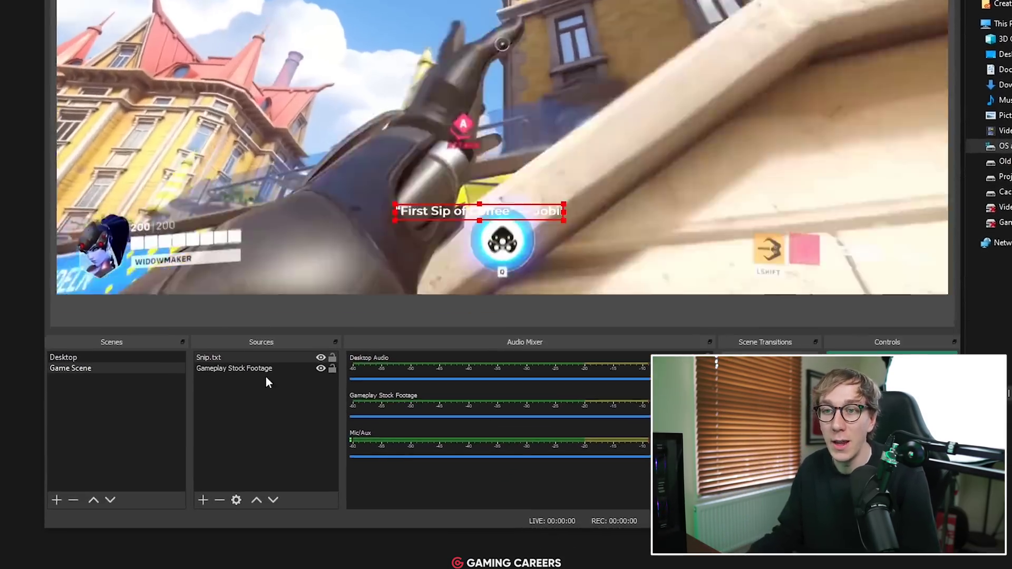
left_click(184, 470)
Step: Add a Scroll filter to Snip.txt with horizontal speed 25 and width limited to 400
right_click(232, 336)
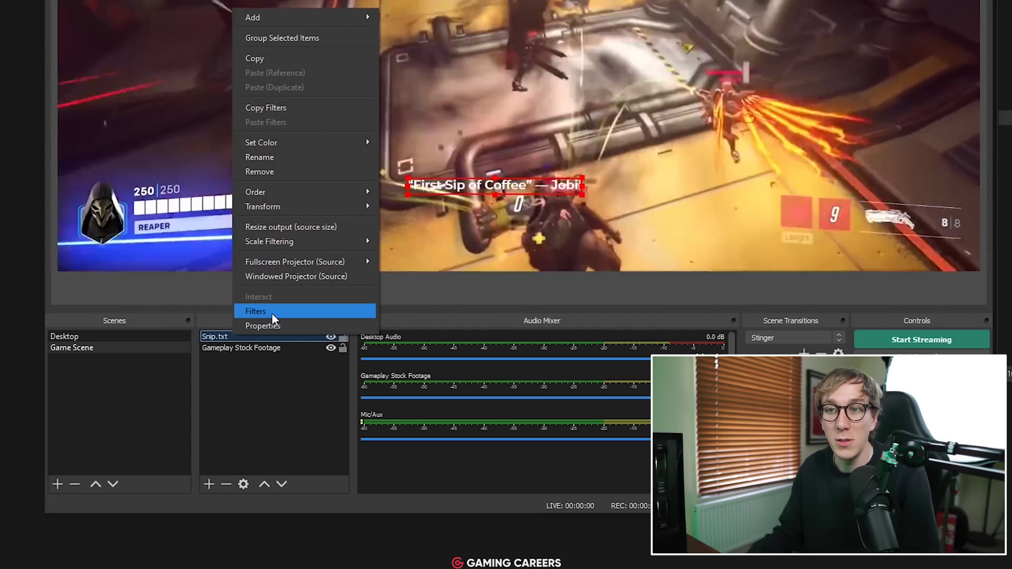
left_click(271, 312)
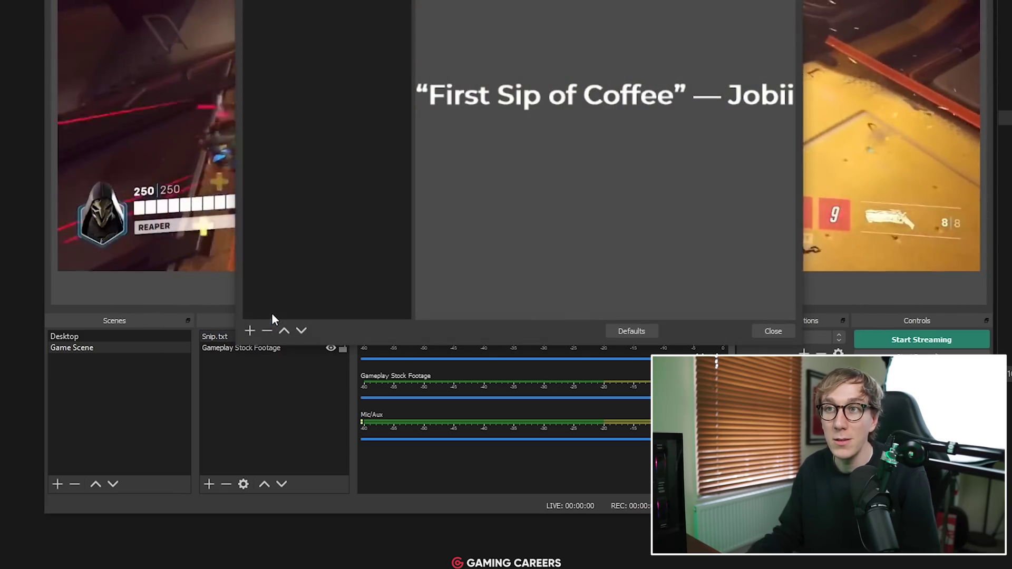
left_click(250, 331)
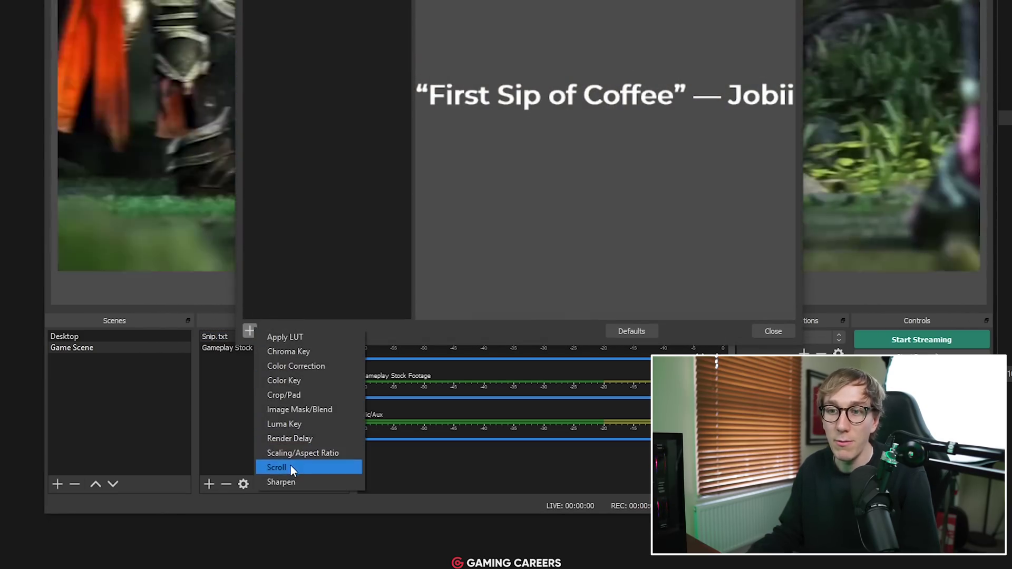
left_click(290, 467)
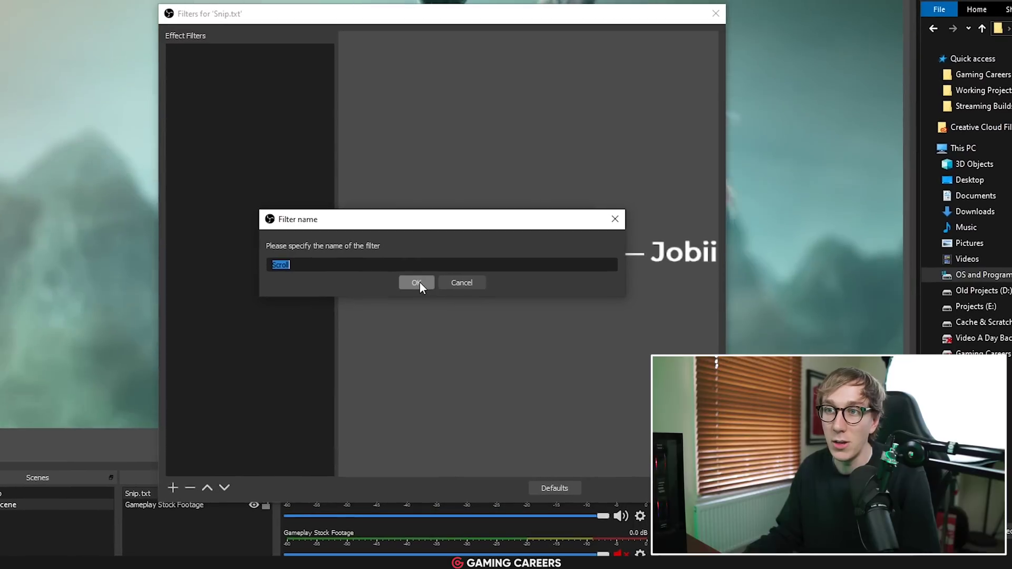
left_click(419, 275)
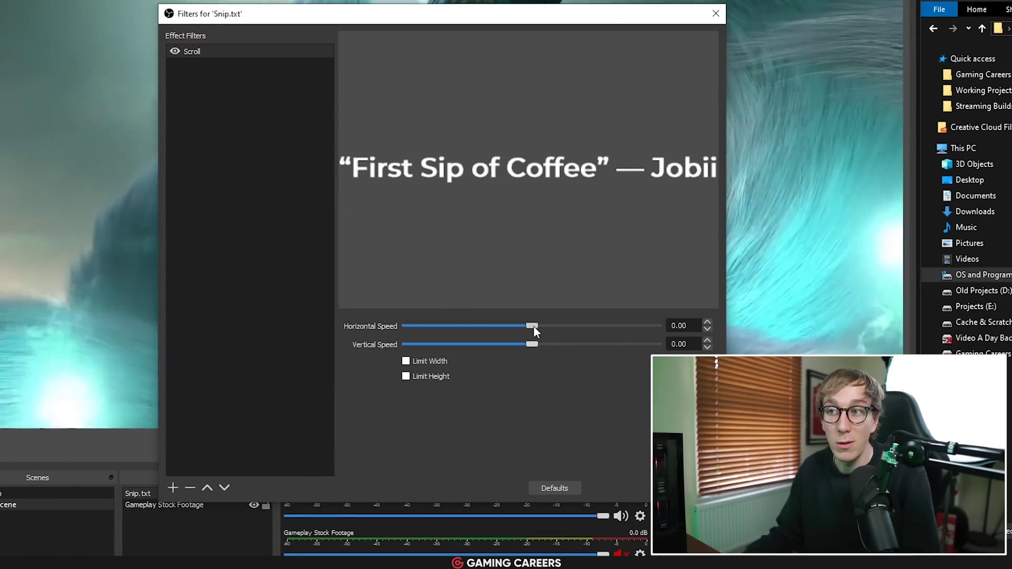
left_click_drag(533, 326, 539, 325)
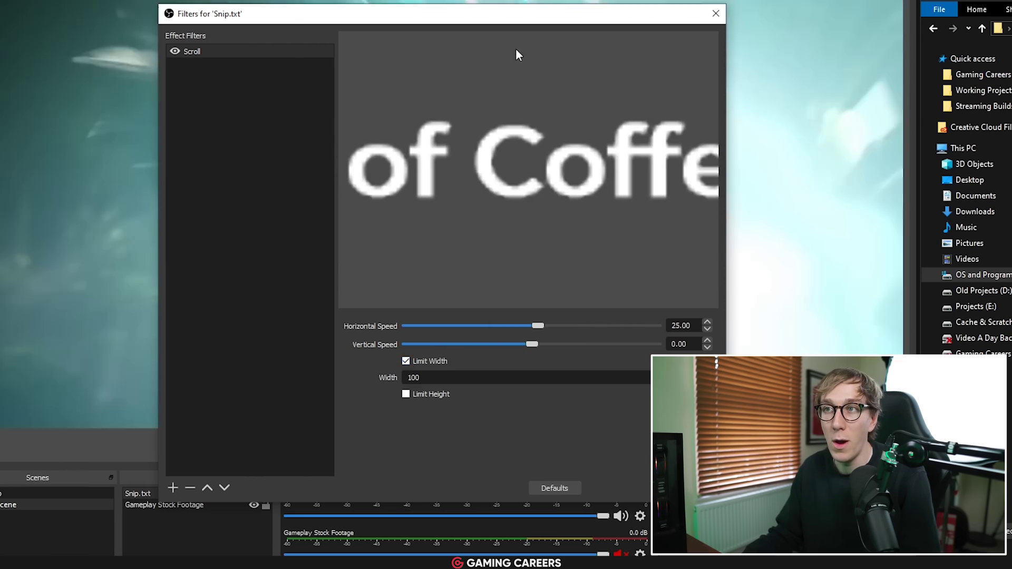
left_click_drag(508, 14, 818, 1)
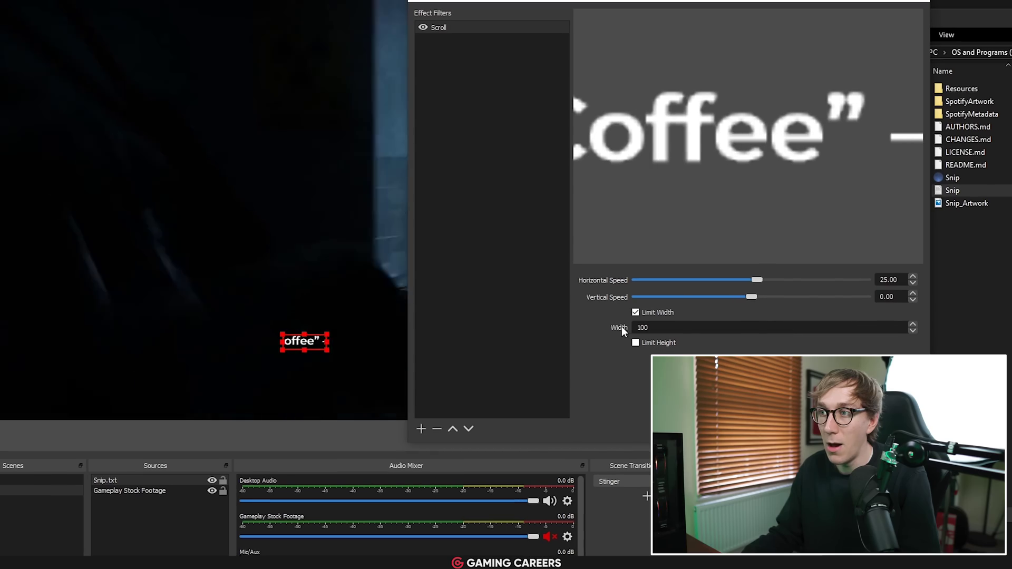
left_click(639, 327)
type("4")
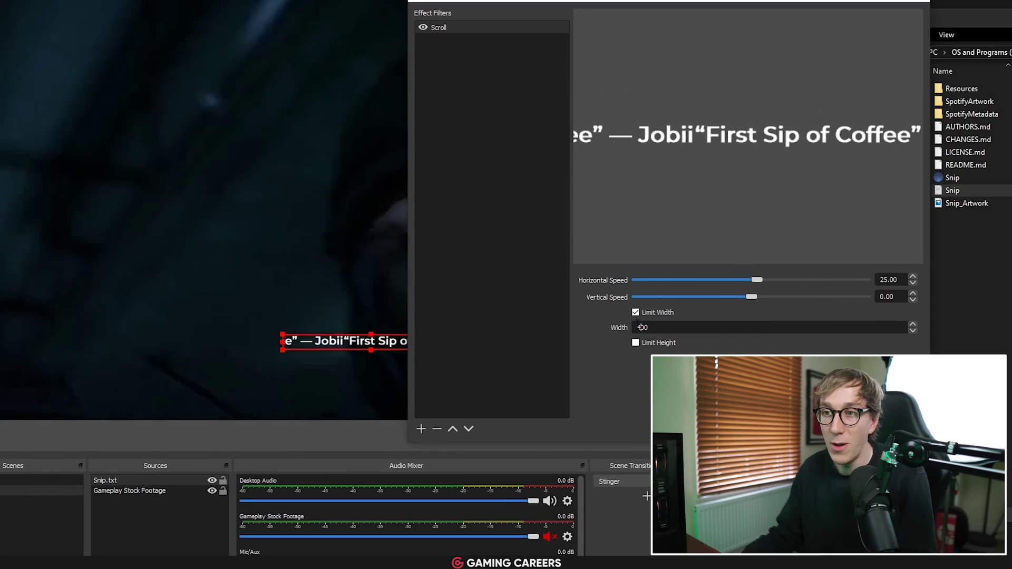
left_click_drag(771, 2, 846, 1)
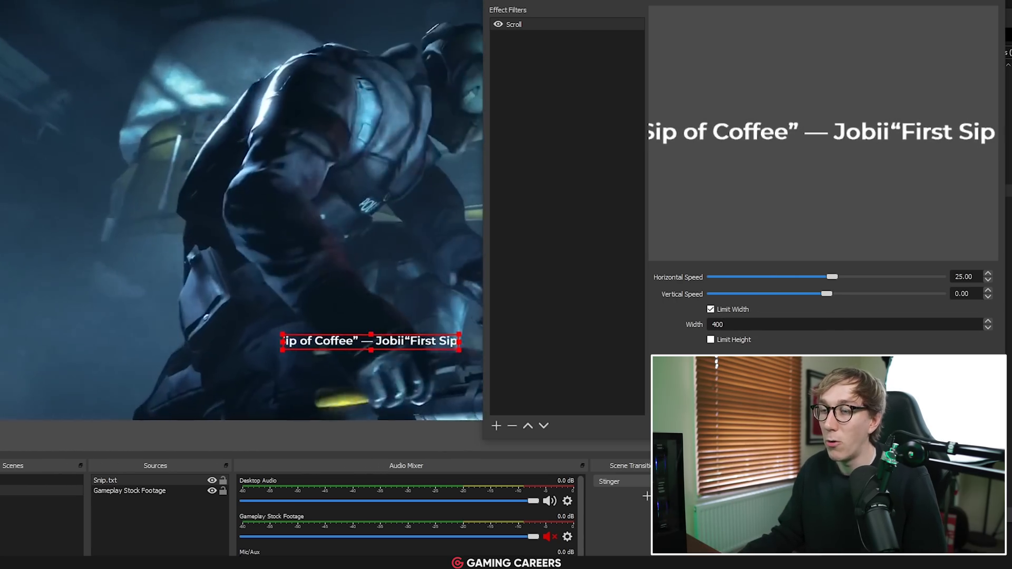
key("Escape")
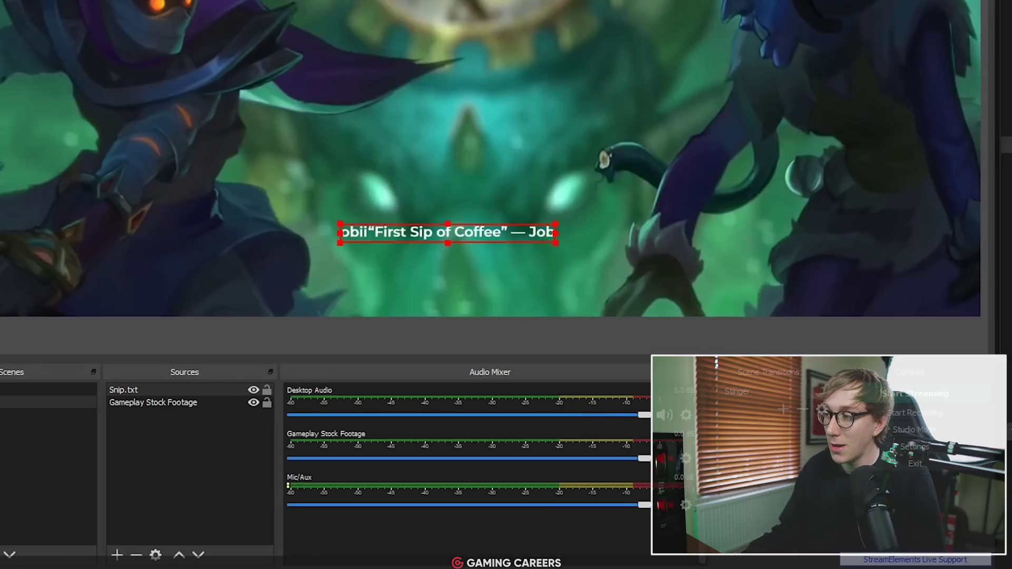
Step: Append ' |' after $$a in Snip's output format and save it
right_click(839, 560)
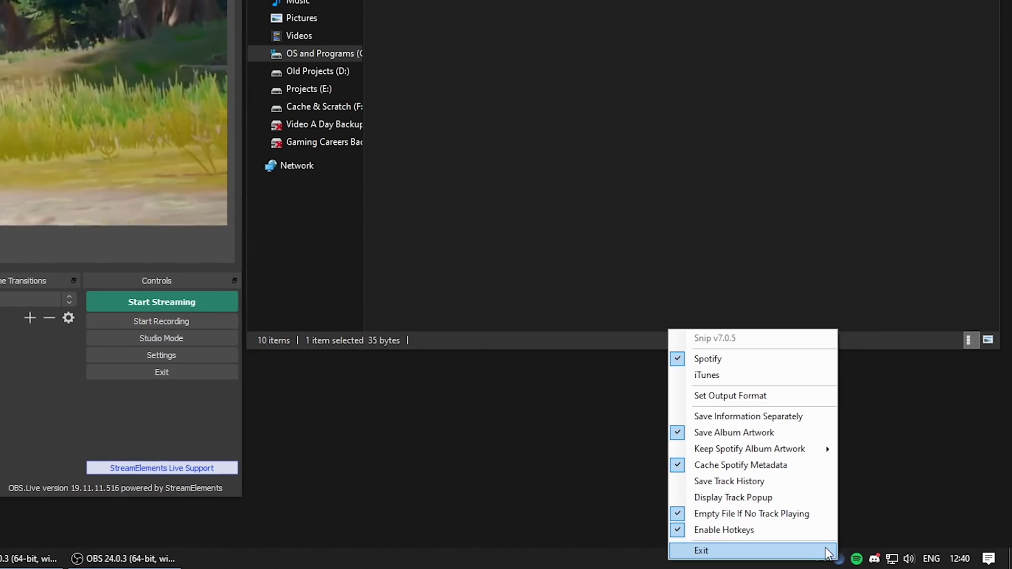
left_click(729, 397)
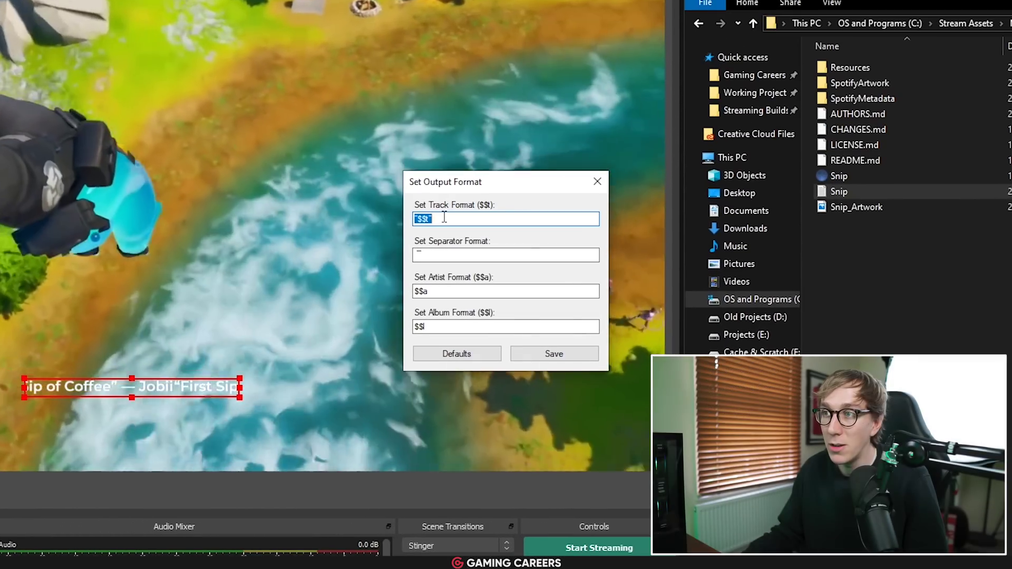
left_click(444, 218)
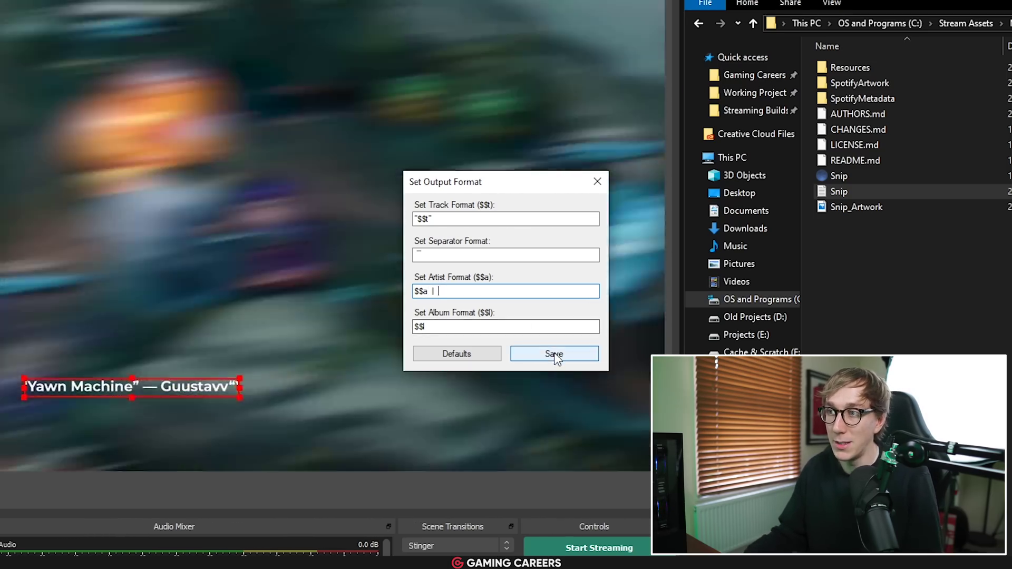
left_click(554, 352)
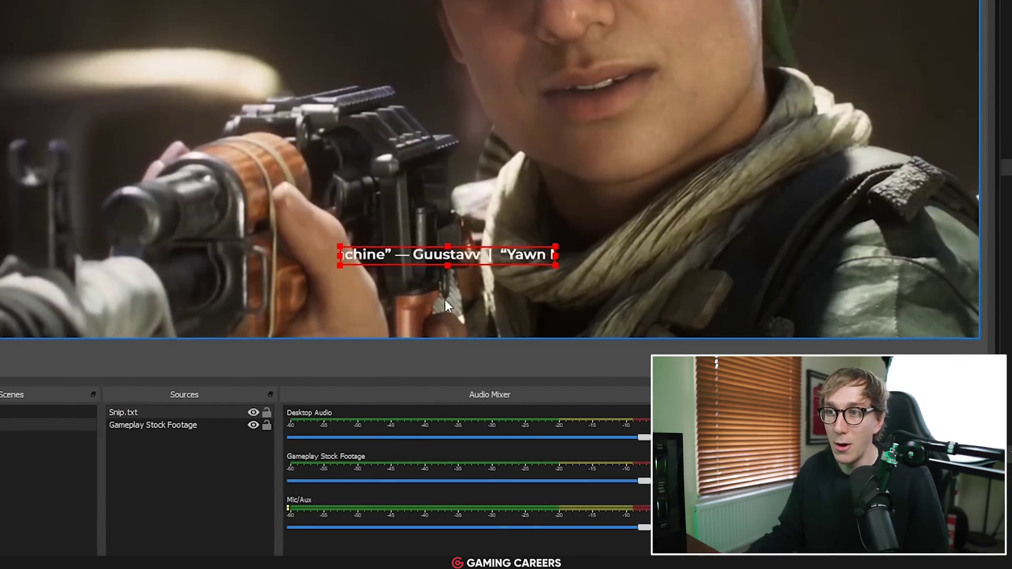
left_click(428, 268)
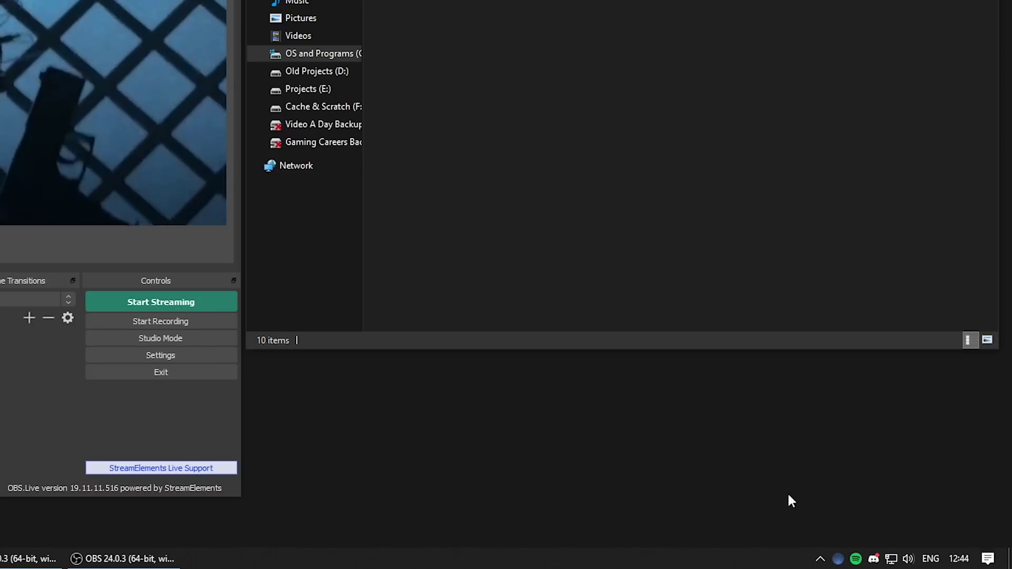
Step: Review Snip's album artwork saving options, then select Snip_Artwork in the Snip folder
right_click(839, 561)
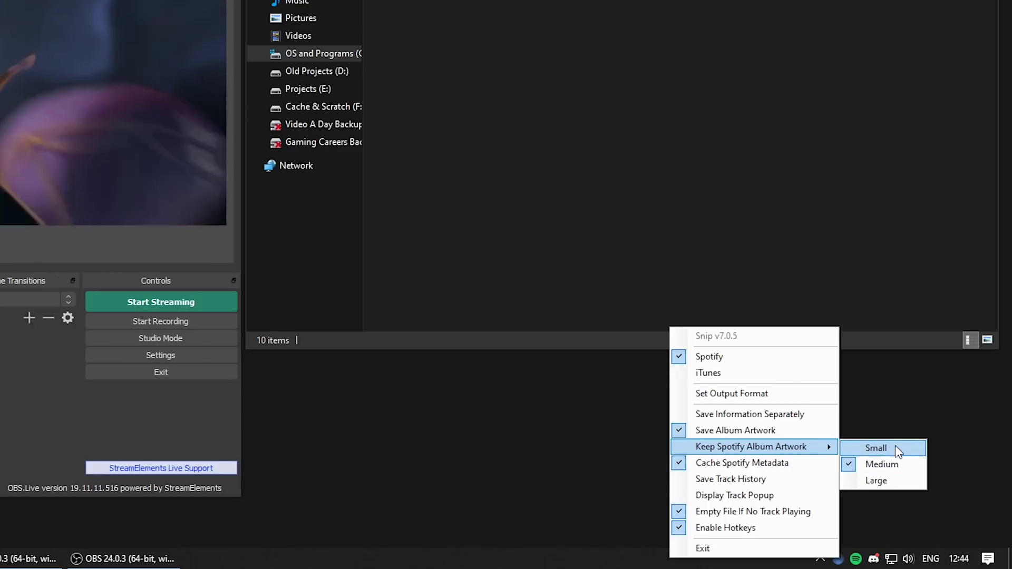
left_click(574, 112)
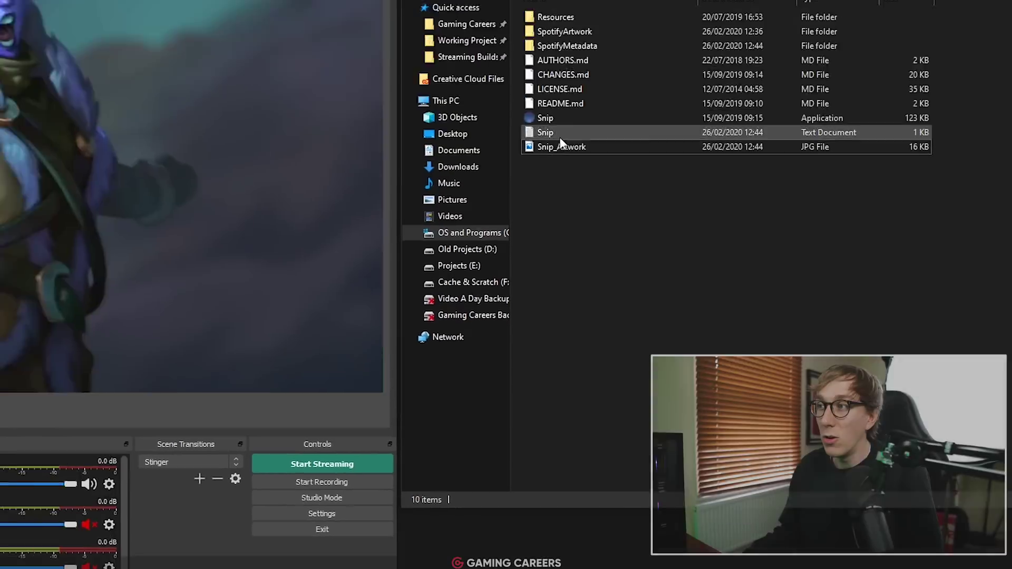
left_click(567, 147)
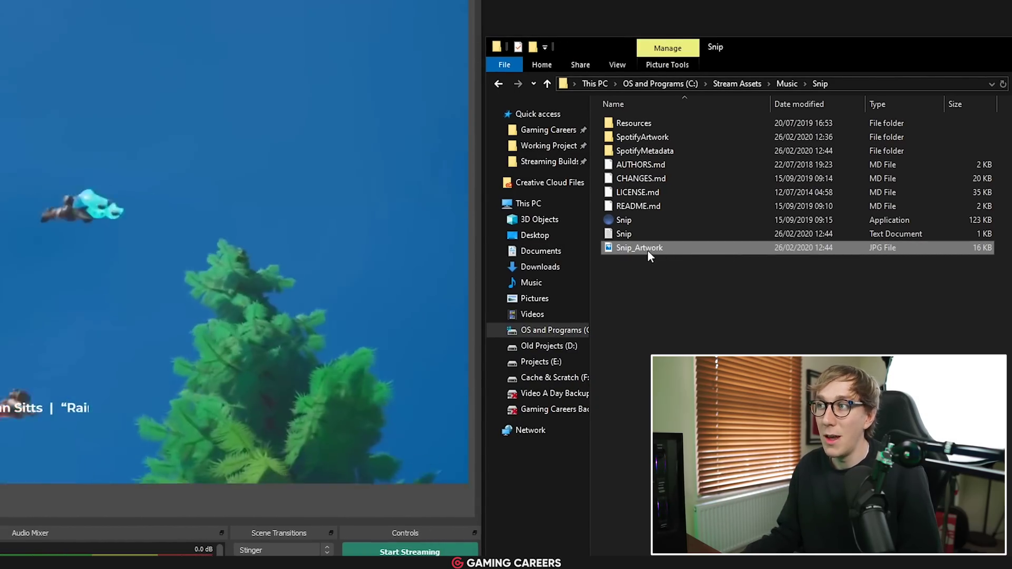
Step: Add Snip_Artwork.jpg to Game Scene and place it left of the scrolling song text
left_click_drag(647, 250, 0, 194)
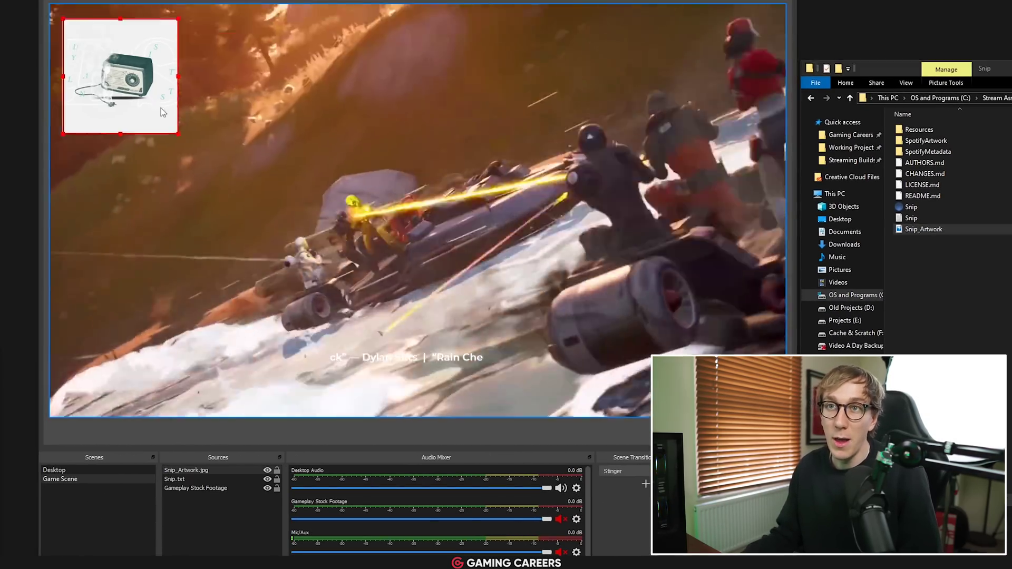
left_click_drag(135, 88, 292, 380)
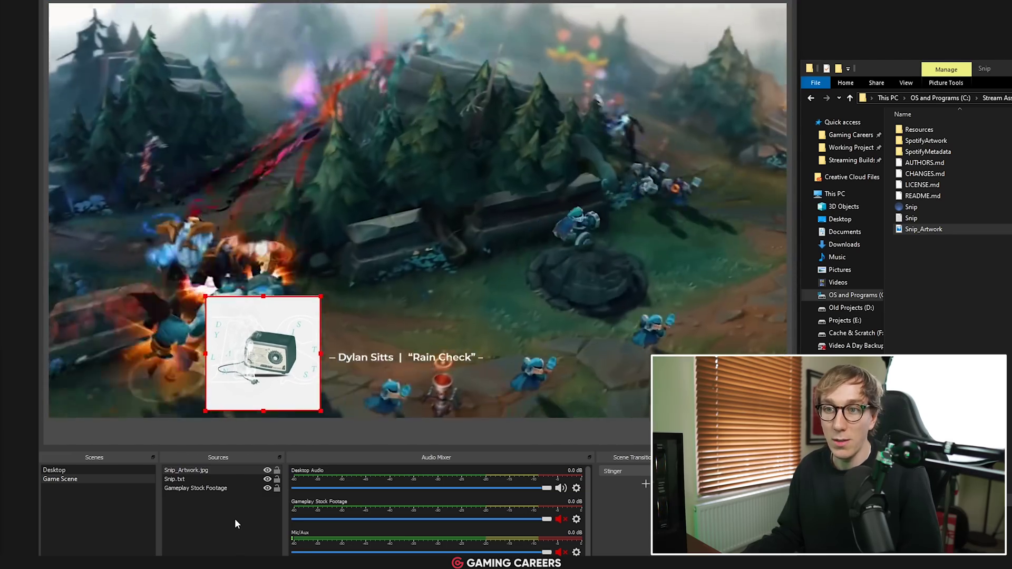
left_click(235, 519)
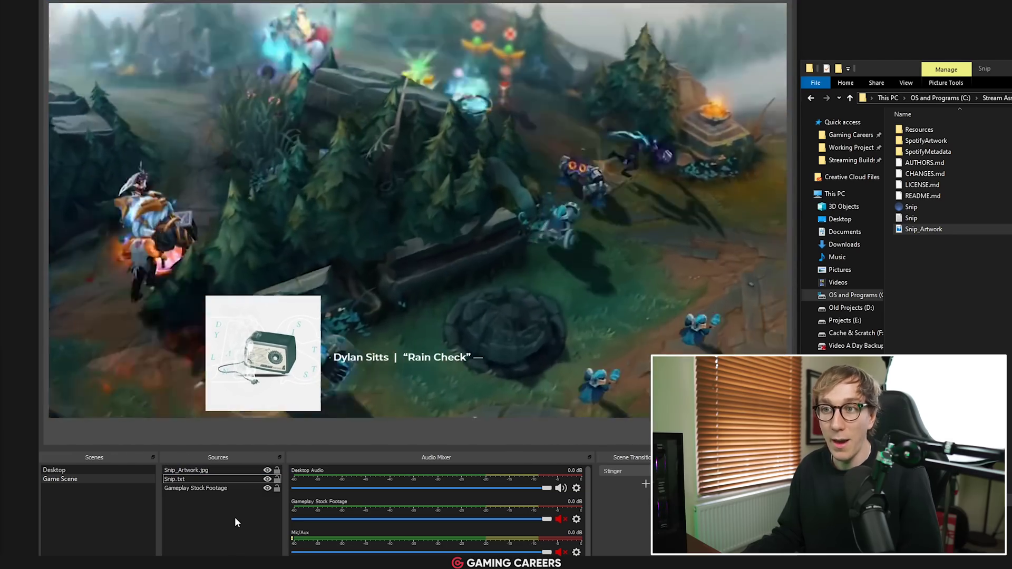